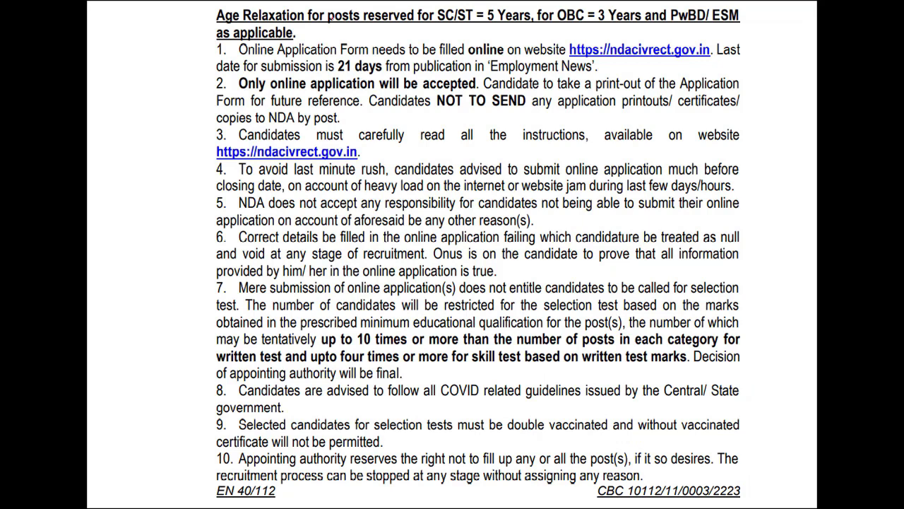
Step: Underline in red the SC/ST age relaxation heading, 'as applicable', the website link and '21 days'
{"action": "left_click_drag", "start_coordinate": [303, 24], "coordinate": [640, 21]}
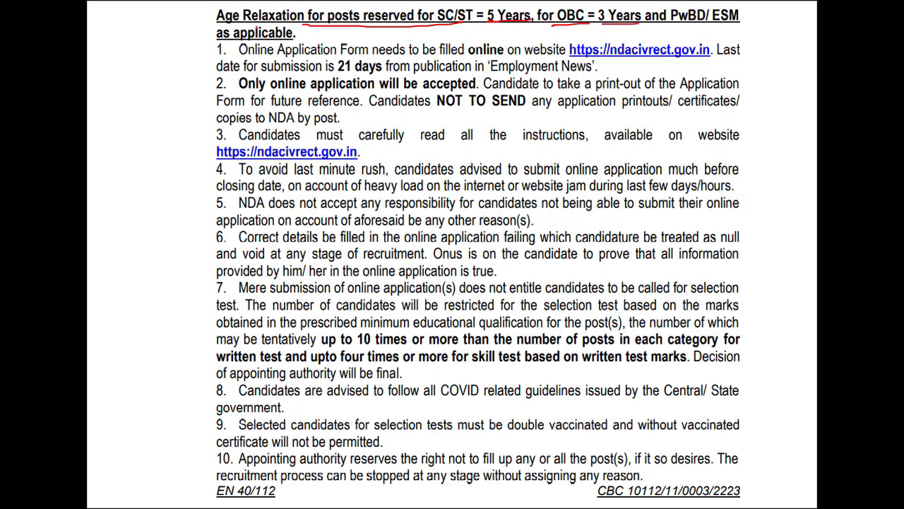
{"action": "left_click_drag", "start_coordinate": [244, 35], "coordinate": [305, 27]}
{"action": "left_click_drag", "start_coordinate": [593, 57], "coordinate": [742, 60]}
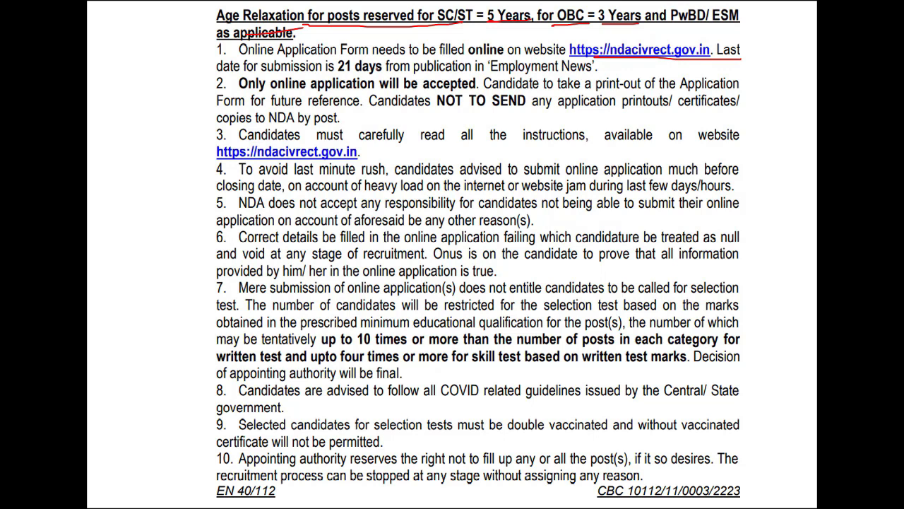
{"action": "left_click_drag", "start_coordinate": [339, 73], "coordinate": [410, 73]}
Step: Underline in red the key phrases of items 2 to 4, including 'read all the instructions' and the website link
{"action": "left_click_drag", "start_coordinate": [199, 97], "coordinate": [238, 90]}
{"action": "left_click_drag", "start_coordinate": [379, 149], "coordinate": [564, 144]}
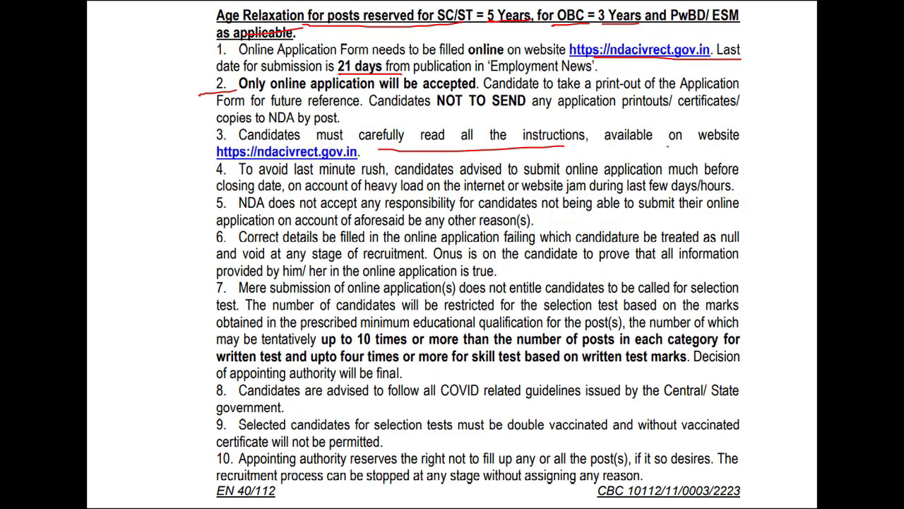
{"action": "left_click_drag", "start_coordinate": [221, 162], "coordinate": [344, 158]}
{"action": "mouse_move", "coordinate": [208, 179]}
{"action": "left_mouse_down"}
{"action": "mouse_move", "coordinate": [241, 169]}
{"action": "mouse_move", "coordinate": [542, 175]}
{"action": "left_mouse_up"}
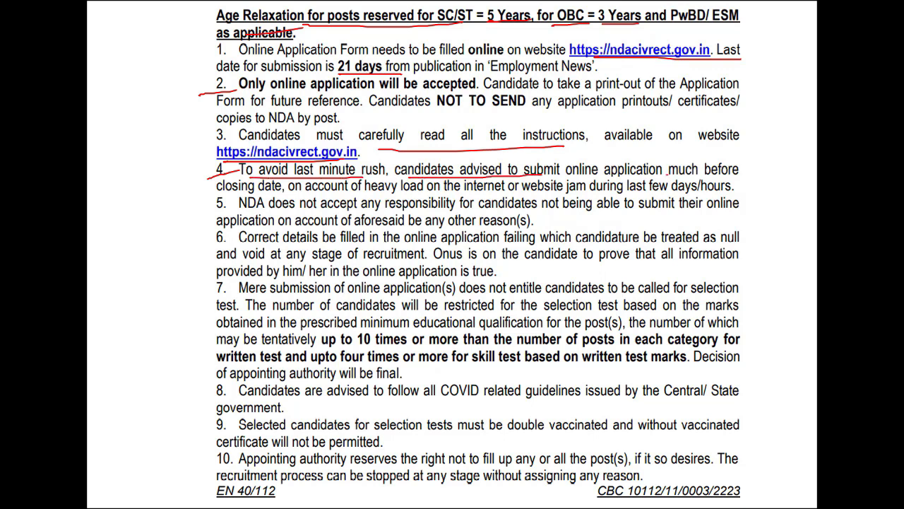
Step: Underline in red 'closing date' in item 4 and item 8's COVID guidelines through 'government'
{"action": "left_click_drag", "start_coordinate": [231, 193], "coordinate": [282, 191]}
{"action": "mouse_move", "coordinate": [197, 407]}
{"action": "left_mouse_down"}
{"action": "mouse_move", "coordinate": [232, 397]}
{"action": "mouse_move", "coordinate": [711, 399]}
{"action": "left_mouse_up"}
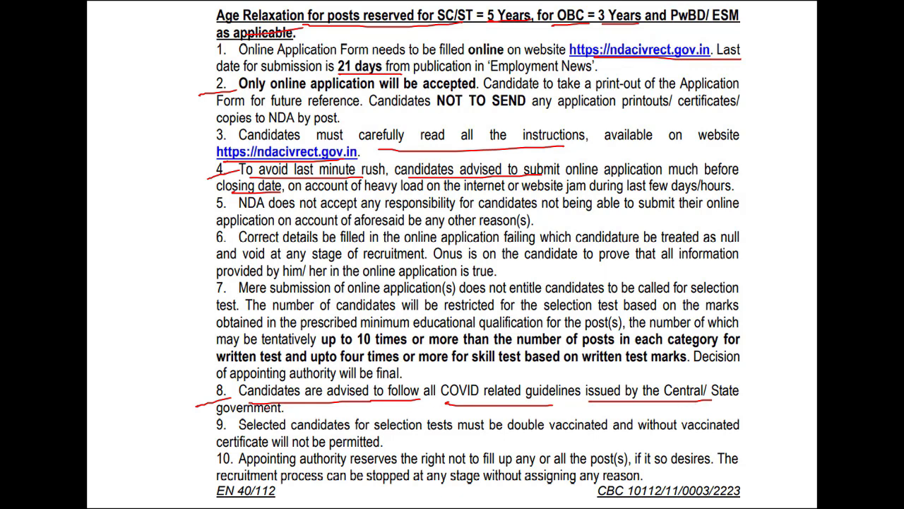
{"action": "left_click_drag", "start_coordinate": [251, 410], "coordinate": [295, 409]}
Step: Underline in red item 9's 'double vaccinated' and 'will not be permitted' phrases
{"action": "mouse_move", "coordinate": [206, 431]}
{"action": "left_mouse_down"}
{"action": "mouse_move", "coordinate": [253, 418]}
{"action": "mouse_move", "coordinate": [321, 435]}
{"action": "mouse_move", "coordinate": [554, 436]}
{"action": "left_mouse_up"}
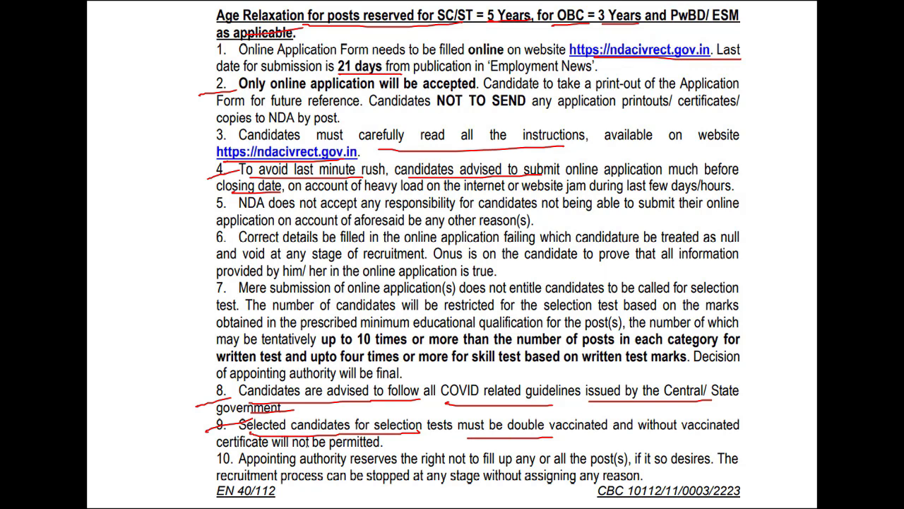
{"action": "left_click_drag", "start_coordinate": [248, 453], "coordinate": [344, 446]}
{"action": "left_click_drag", "start_coordinate": [508, 435], "coordinate": [604, 436]}
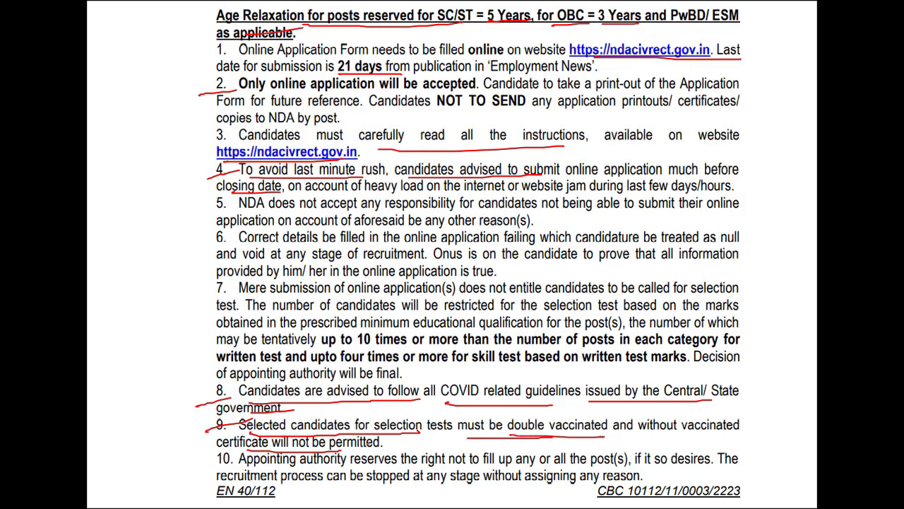
{"action": "left_click_drag", "start_coordinate": [339, 448], "coordinate": [398, 445]}
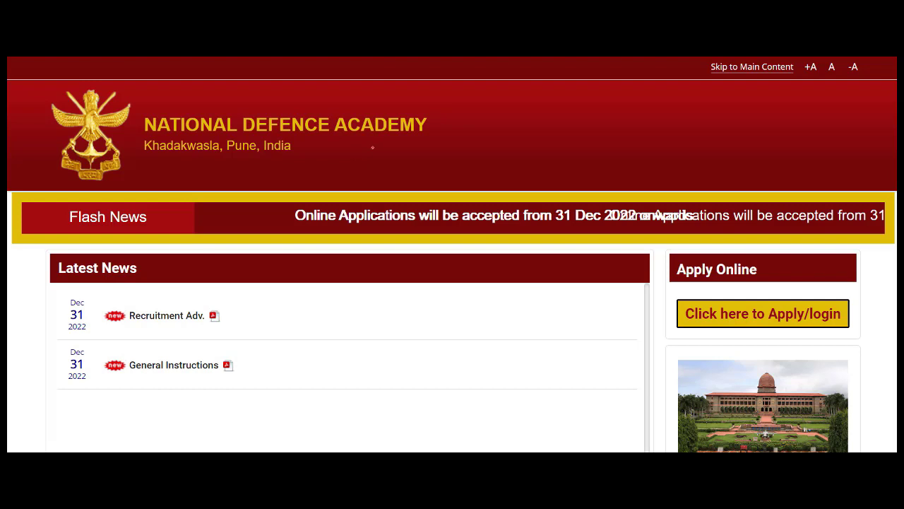
Step: Mark in red the academy header, the apply online link, and the name, date of birth, email and mobile fields
{"action": "left_click_drag", "start_coordinate": [363, 154], "coordinate": [555, 109]}
{"action": "mouse_move", "coordinate": [735, 323]}
{"action": "left_mouse_down"}
{"action": "mouse_move", "coordinate": [734, 346]}
{"action": "mouse_move", "coordinate": [778, 301]}
{"action": "left_mouse_up"}
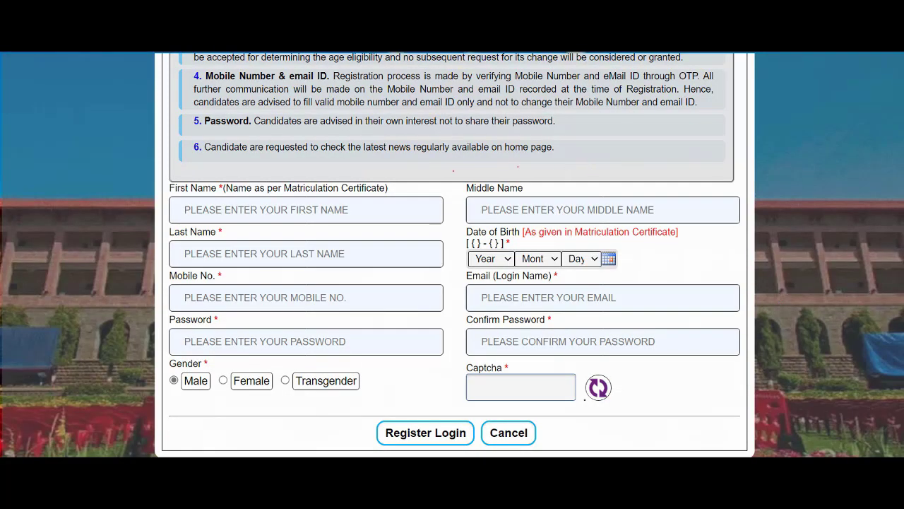
{"action": "left_click_drag", "start_coordinate": [205, 211], "coordinate": [363, 198]}
{"action": "left_click_drag", "start_coordinate": [283, 213], "coordinate": [345, 200]}
{"action": "left_click_drag", "start_coordinate": [488, 212], "coordinate": [537, 200]}
{"action": "left_click_drag", "start_coordinate": [307, 257], "coordinate": [395, 233]}
{"action": "left_click_drag", "start_coordinate": [486, 266], "coordinate": [534, 255]}
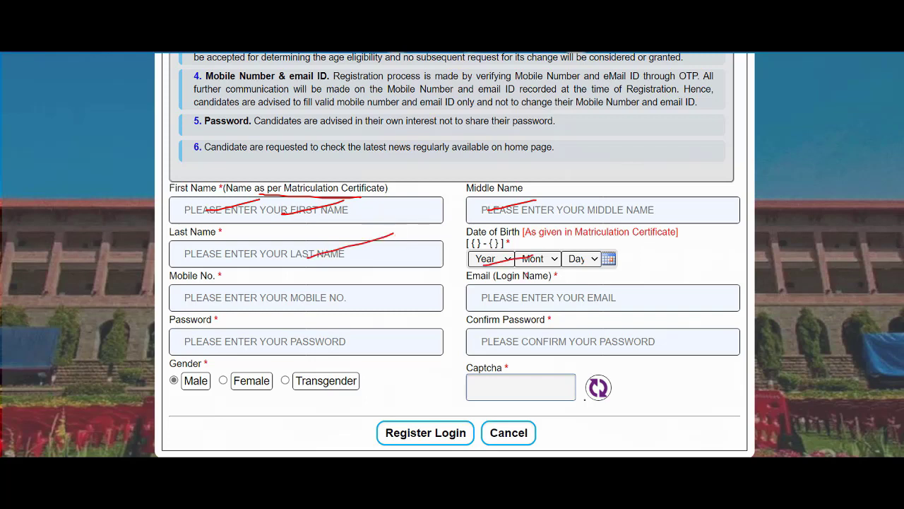
{"action": "left_click_drag", "start_coordinate": [499, 302], "coordinate": [545, 286]}
{"action": "left_click_drag", "start_coordinate": [263, 303], "coordinate": [324, 278]}
Step: Underline in red Password, Confirm Password, Gender and Captcha, and draw an arrow at the register button
{"action": "left_click_drag", "start_coordinate": [245, 345], "coordinate": [322, 330]}
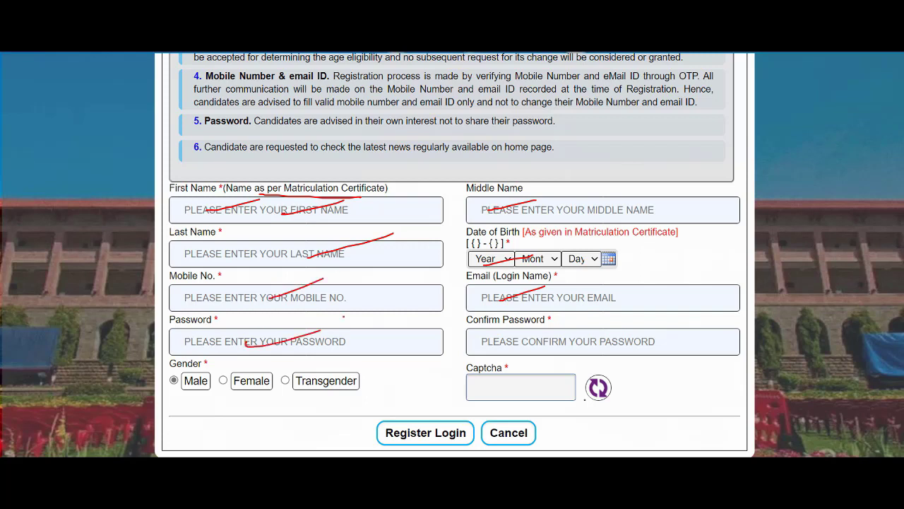
{"action": "left_click_drag", "start_coordinate": [489, 337], "coordinate": [556, 326]}
{"action": "left_click_drag", "start_coordinate": [236, 397], "coordinate": [293, 379]}
{"action": "left_click_drag", "start_coordinate": [622, 390], "coordinate": [657, 378]}
{"action": "left_click_drag", "start_coordinate": [505, 389], "coordinate": [573, 364]}
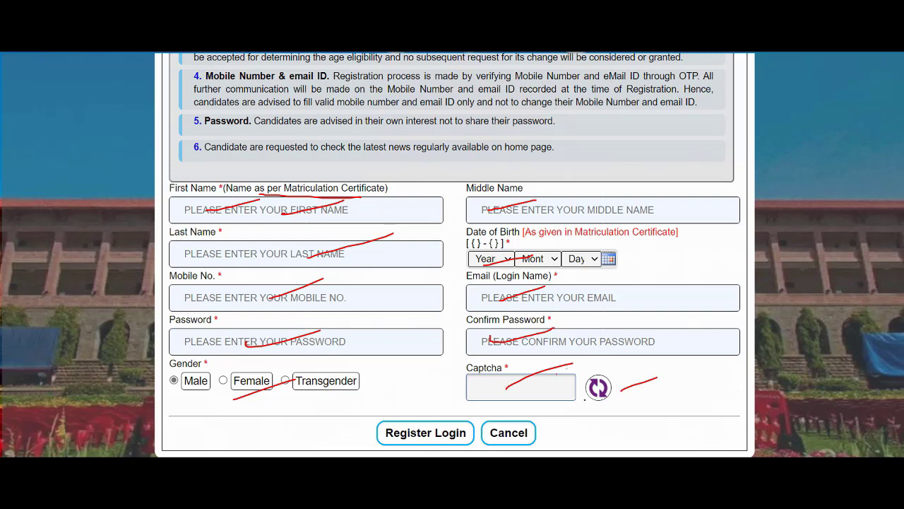
{"action": "mouse_move", "coordinate": [424, 442]}
{"action": "left_mouse_down"}
{"action": "mouse_move", "coordinate": [424, 468]}
{"action": "mouse_move", "coordinate": [428, 438]}
{"action": "mouse_move", "coordinate": [458, 432]}
{"action": "left_mouse_up"}
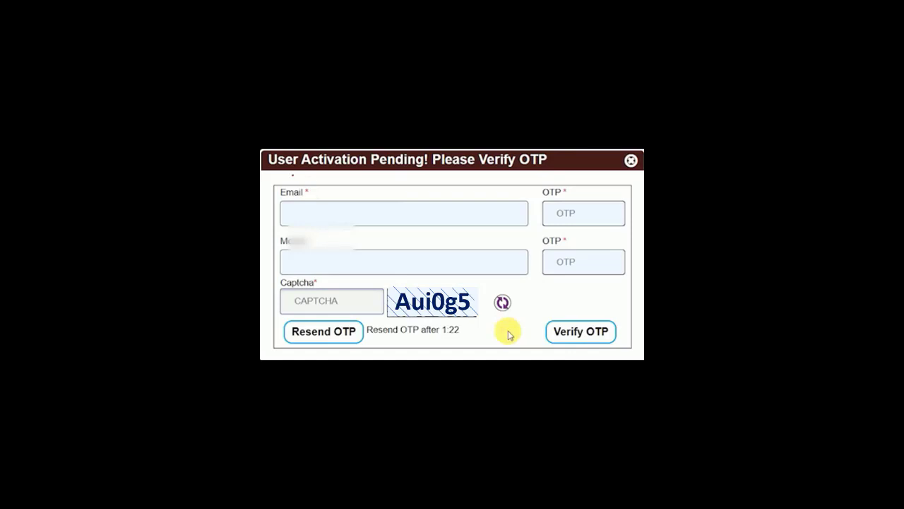
Step: Underline in red the 'User Activation Pending! Please Verify OTP' dialog title
{"action": "left_click_drag", "start_coordinate": [279, 175], "coordinate": [537, 165]}
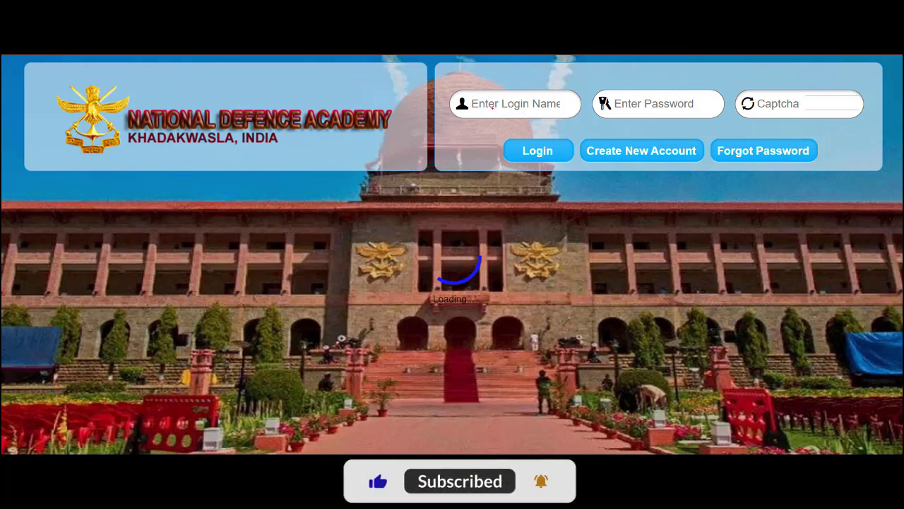
Step: Underline in red the login name, password and captcha fields, and mark the Login button
{"action": "left_click_drag", "start_coordinate": [492, 108], "coordinate": [569, 89]}
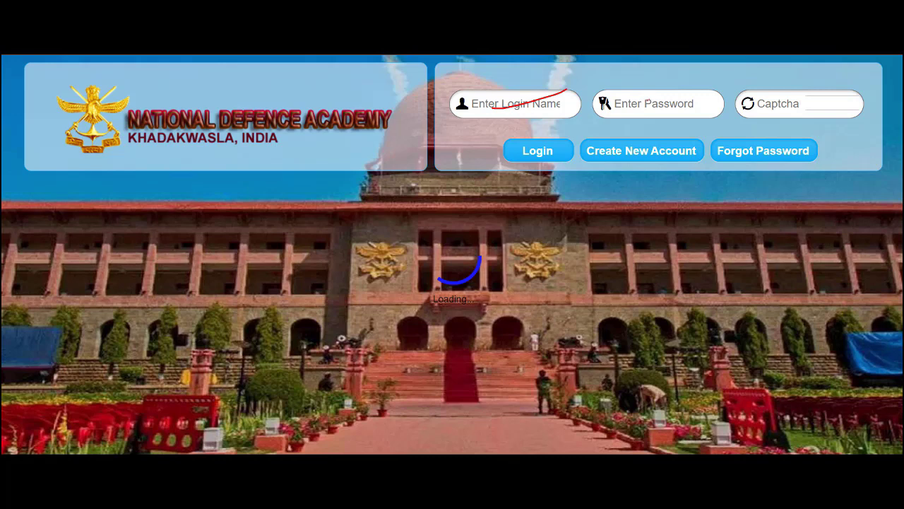
{"action": "left_click_drag", "start_coordinate": [631, 110], "coordinate": [700, 83]}
{"action": "left_click_drag", "start_coordinate": [795, 107], "coordinate": [875, 80]}
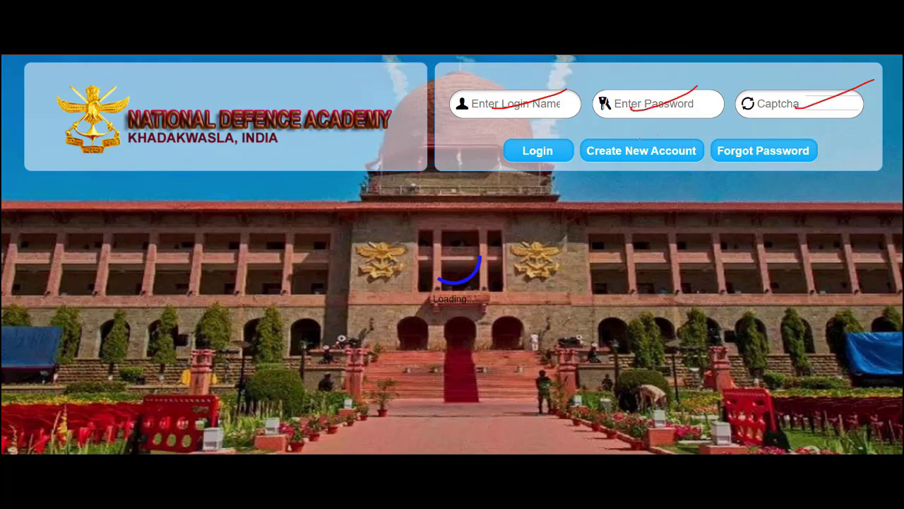
{"action": "left_click_drag", "start_coordinate": [554, 153], "coordinate": [592, 130]}
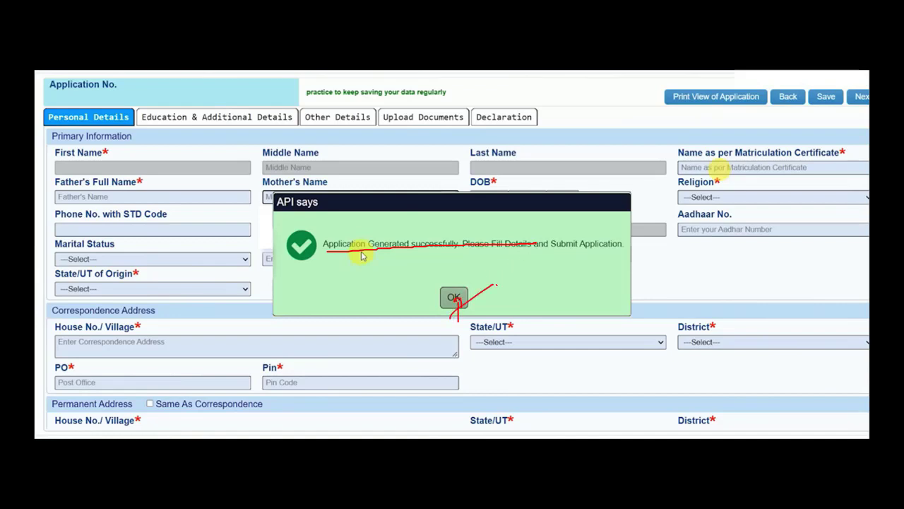
Step: Dismiss the 'Application Generated successfully' alert with Enter
{"action": "key", "text": "Return"}
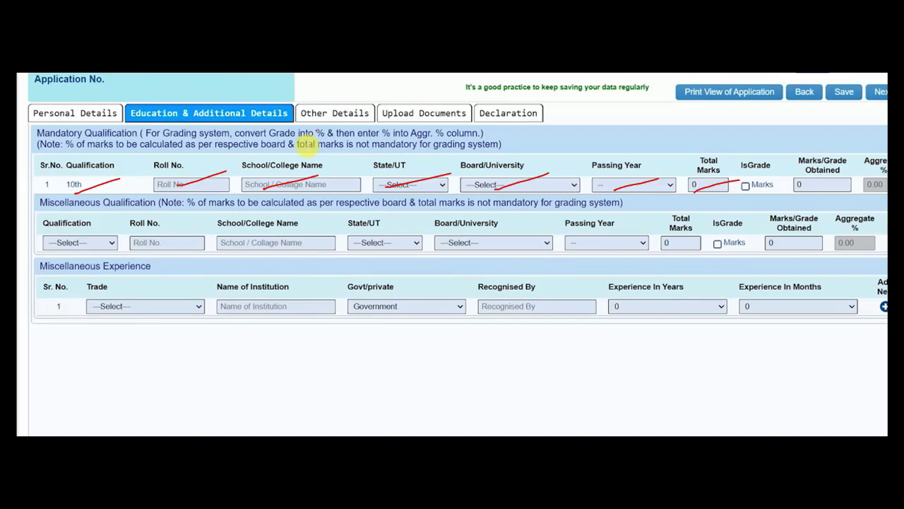
Step: Mark in red the aggregate note, Marks Obtained, Aggregate %, Miscellaneous Qualification, Miscellaneous Experience and Save
{"action": "left_click_drag", "start_coordinate": [313, 139], "coordinate": [367, 142]}
{"action": "left_click_drag", "start_coordinate": [808, 186], "coordinate": [840, 177]}
{"action": "left_click_drag", "start_coordinate": [869, 188], "coordinate": [899, 177]}
{"action": "left_click_drag", "start_coordinate": [61, 243], "coordinate": [103, 224]}
{"action": "left_click_drag", "start_coordinate": [59, 274], "coordinate": [143, 267]}
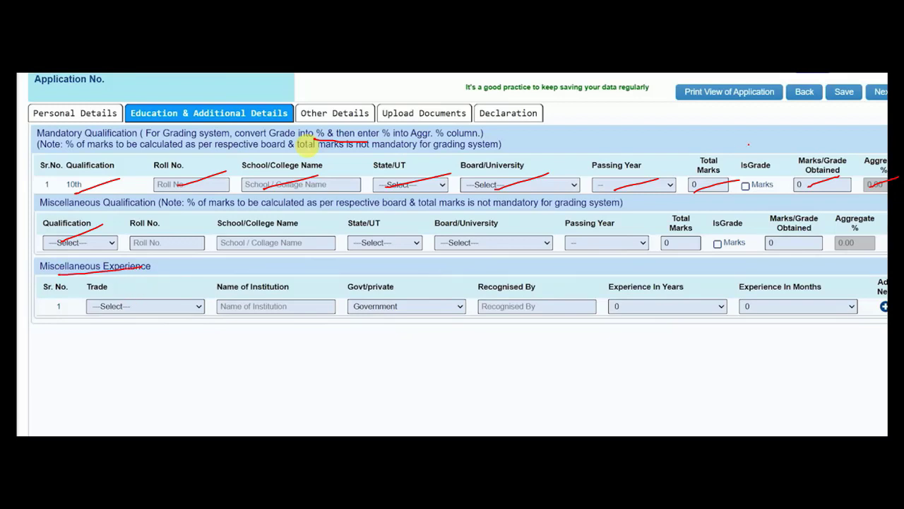
{"action": "mouse_move", "coordinate": [846, 97]}
{"action": "left_mouse_down"}
{"action": "mouse_move", "coordinate": [847, 132]}
{"action": "mouse_move", "coordinate": [850, 98]}
{"action": "mouse_move", "coordinate": [868, 100]}
{"action": "mouse_move", "coordinate": [902, 84]}
{"action": "left_mouse_up"}
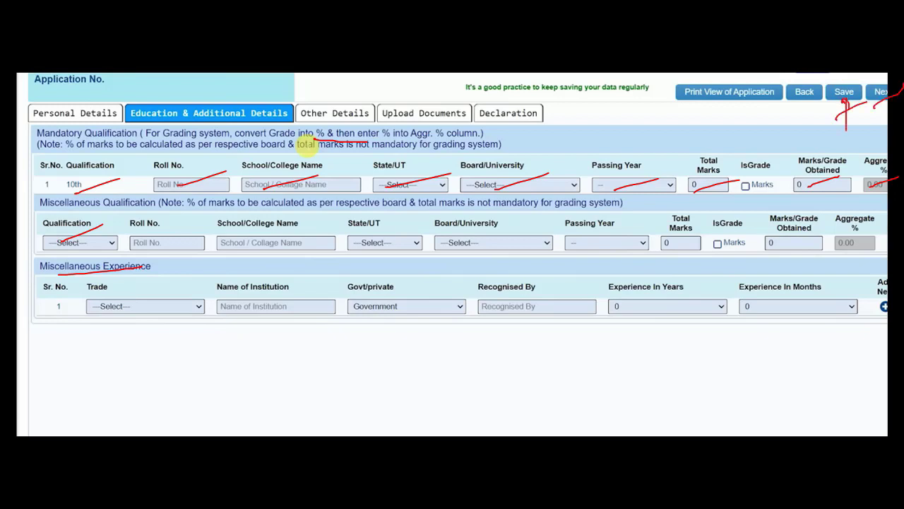